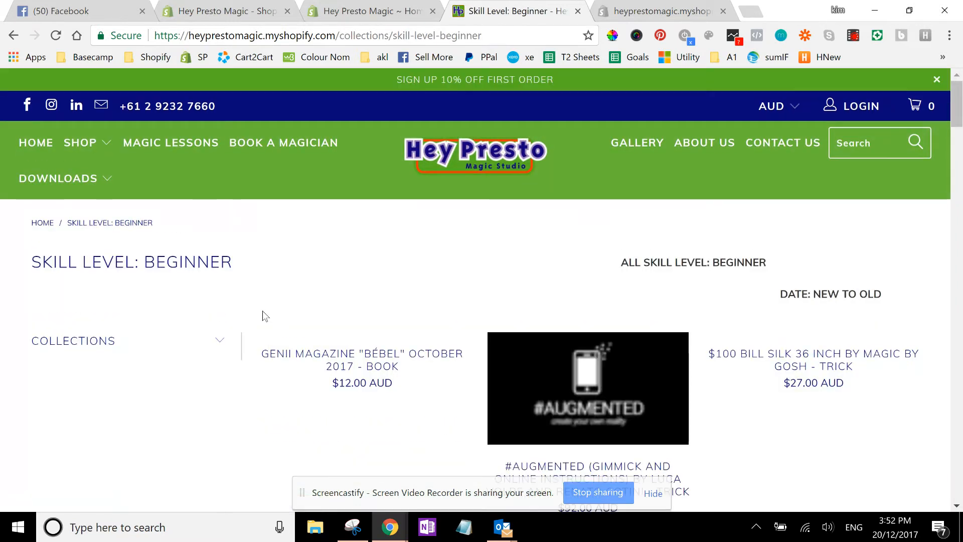
Copy the collection handle skill-level-beginner from the storefront page's web address
{"action": "left_click", "coordinate": [154, 36]}
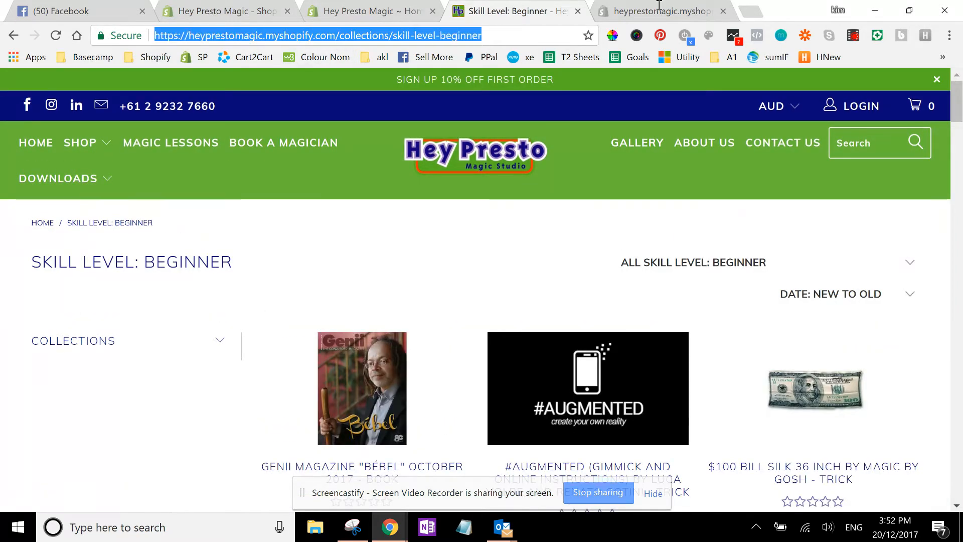
{"action": "left_click", "coordinate": [355, 36]}
{"action": "triple_click", "coordinate": [355, 36]}
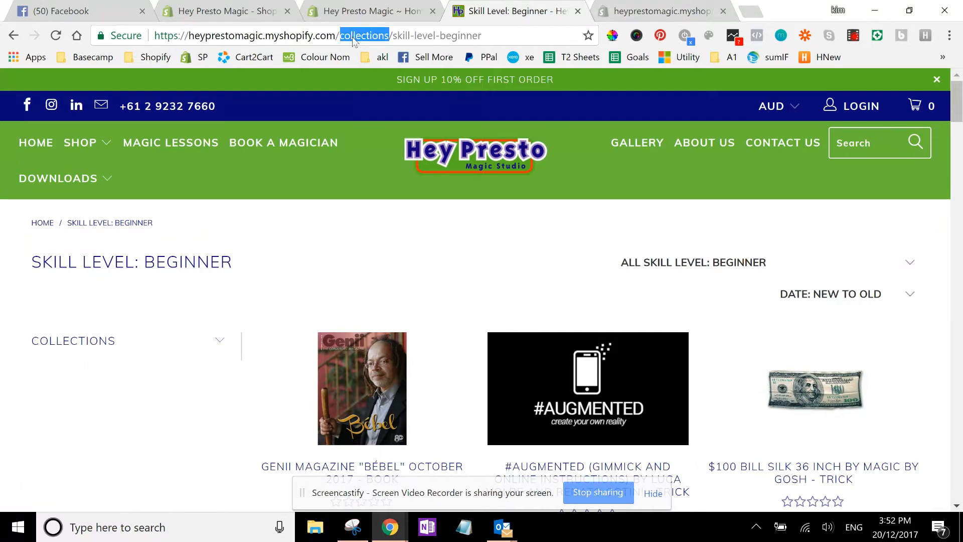
{"action": "left_click", "coordinate": [515, 37]}
{"action": "left_click_drag", "start_coordinate": [515, 36], "coordinate": [397, 40]}
{"action": "key", "text": "ctrl+c"}
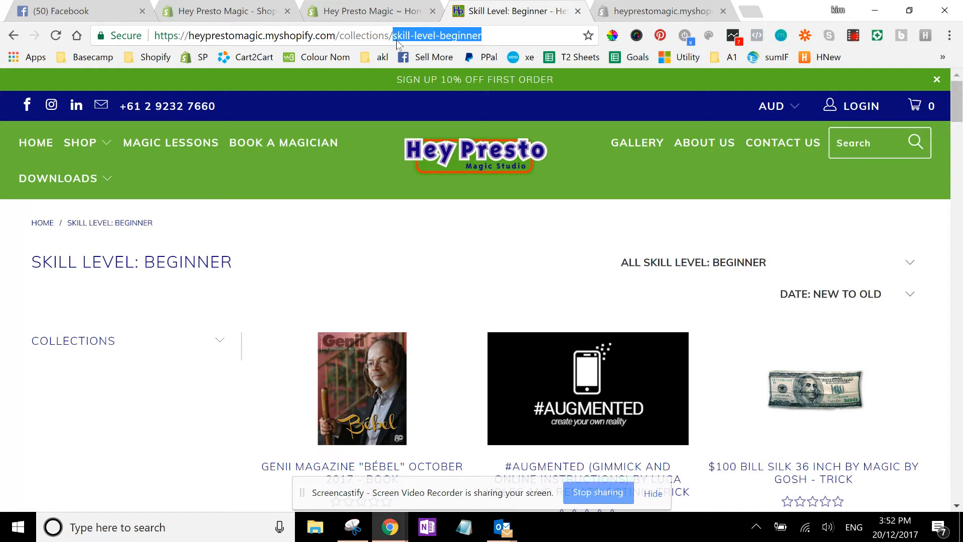
Search the store admin's collections for skill-level-beginner and open the Skill Level: Beginner collection
{"action": "left_click", "coordinate": [366, 19]}
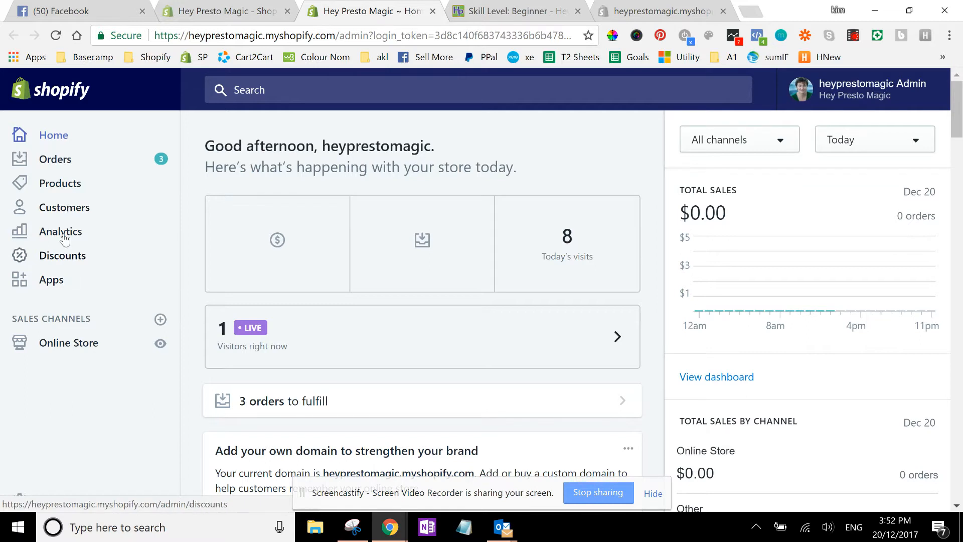
{"action": "left_click", "coordinate": [63, 190]}
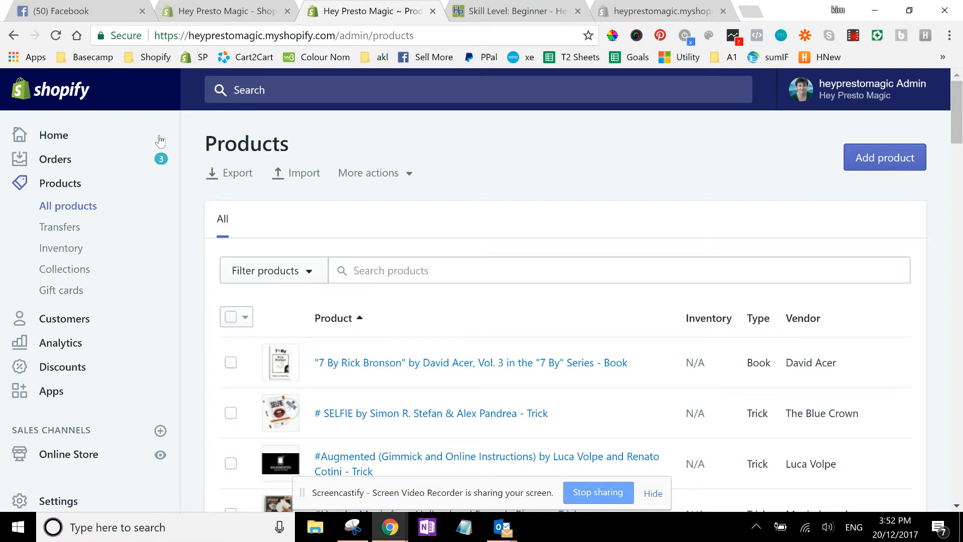
{"action": "left_click", "coordinate": [65, 271]}
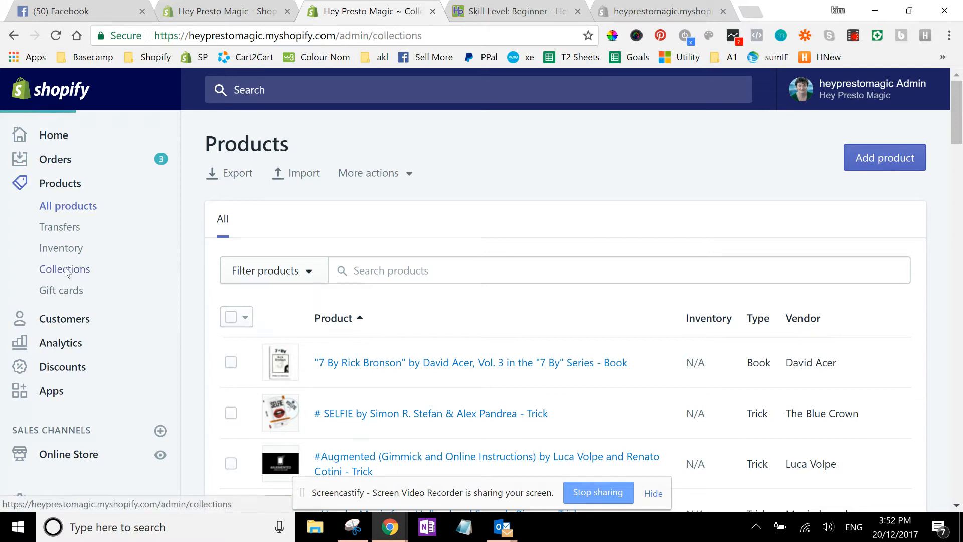
{"action": "left_click", "coordinate": [472, 277]}
{"action": "key", "text": "ctrl+v"}
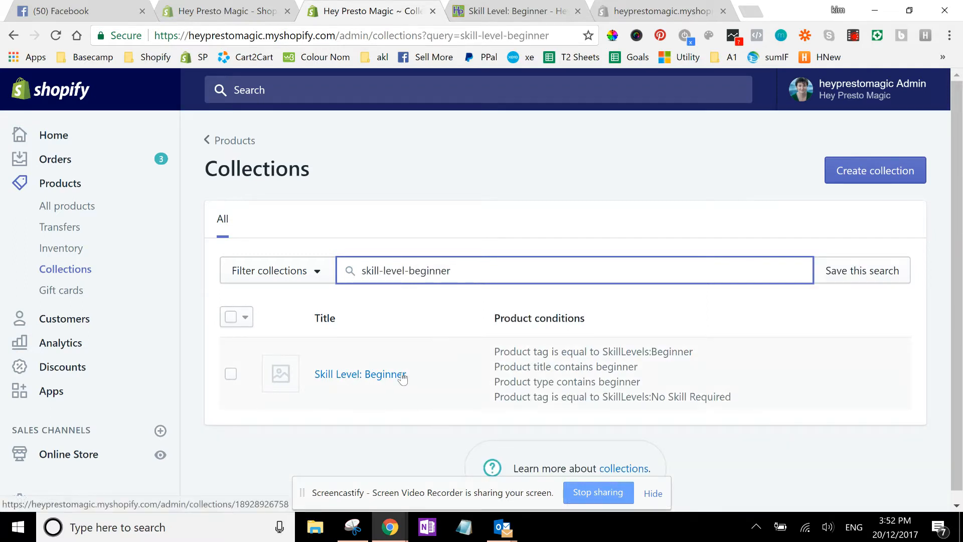
{"action": "left_click", "coordinate": [383, 379]}
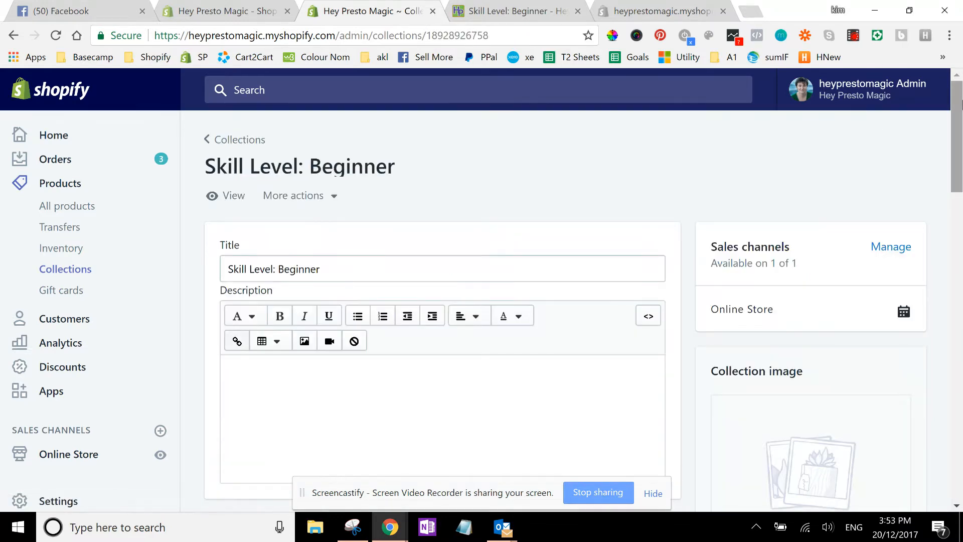
Examine the collection's title, description and the product conditions that decide which products it includes
{"action": "left_click_drag", "start_coordinate": [961, 103], "coordinate": [960, 120]}
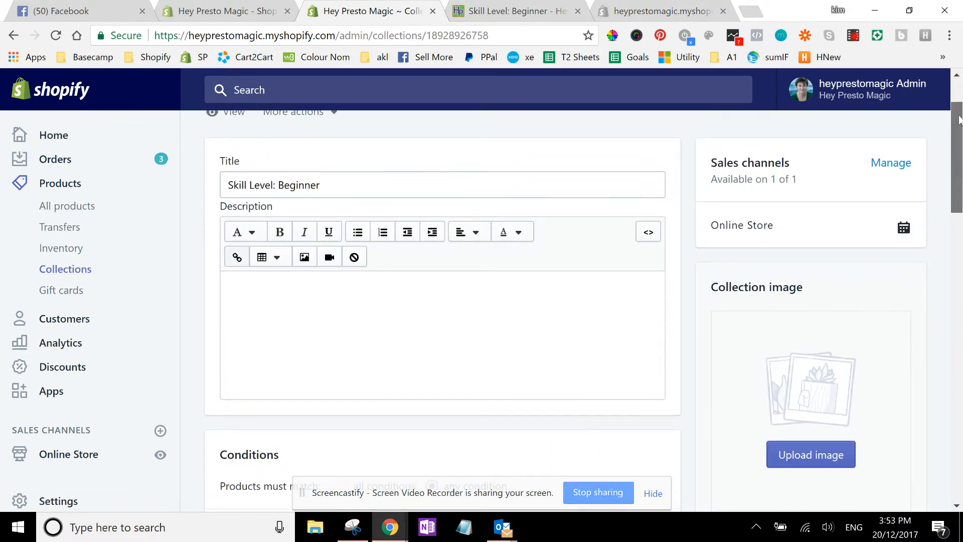
{"action": "left_click", "coordinate": [363, 188]}
{"action": "left_click", "coordinate": [400, 348]}
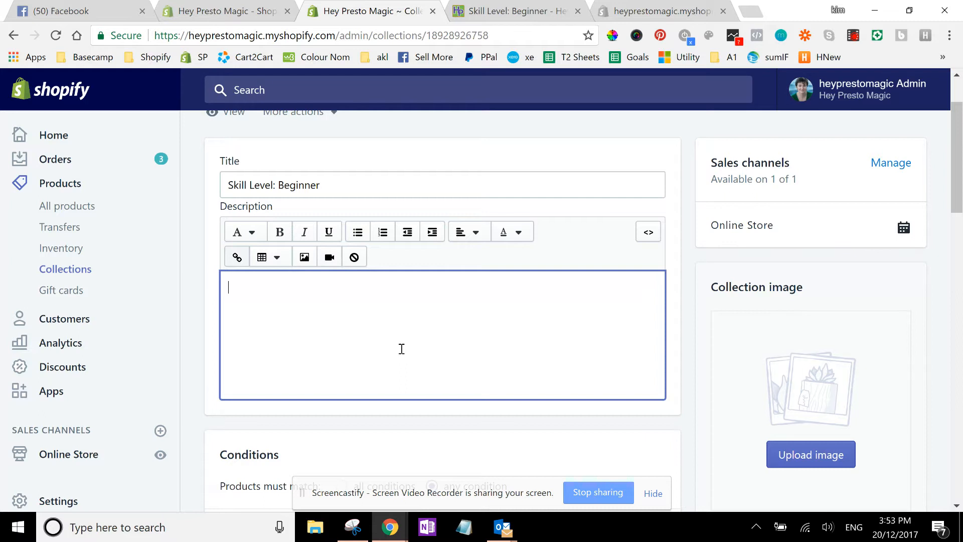
{"action": "left_click_drag", "start_coordinate": [957, 171], "coordinate": [959, 244]}
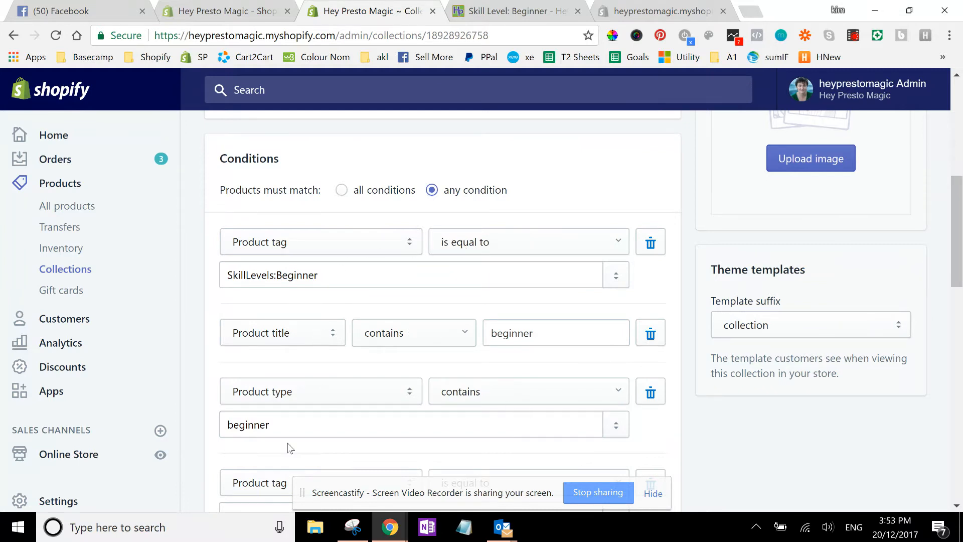
{"action": "mouse_move", "coordinate": [959, 246]}
{"action": "left_mouse_down"}
{"action": "mouse_move", "coordinate": [961, 223]}
{"action": "mouse_move", "coordinate": [961, 239]}
{"action": "left_mouse_up"}
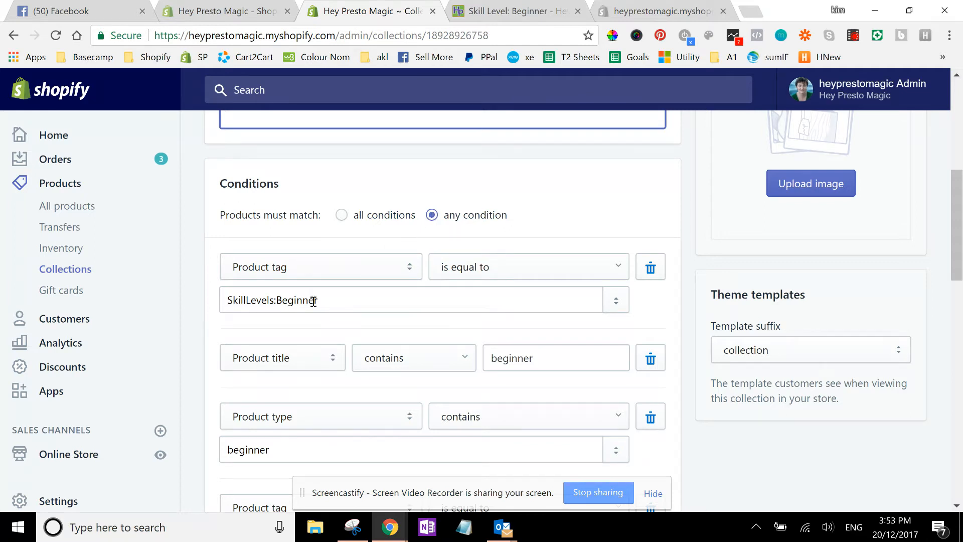
{"action": "left_click_drag", "start_coordinate": [959, 262], "coordinate": [961, 331]}
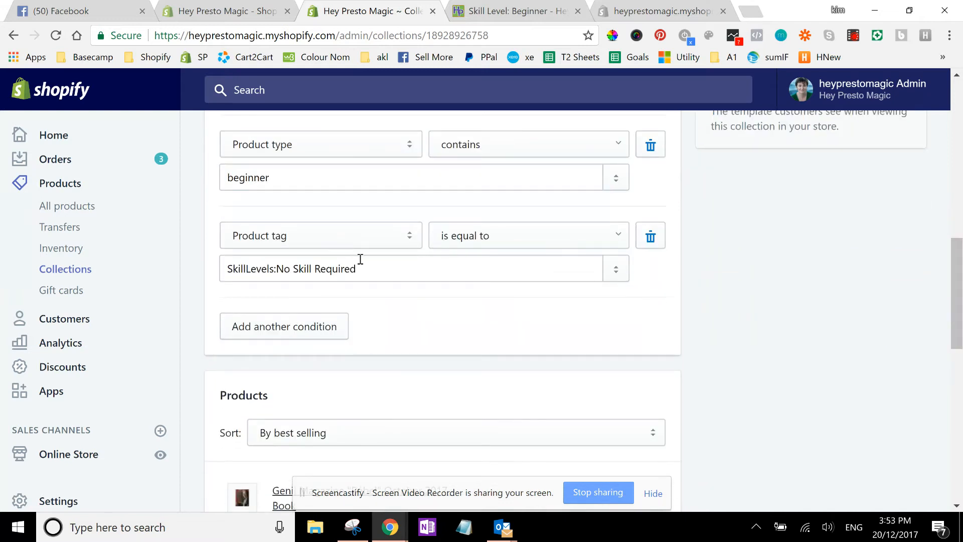
{"action": "left_click_drag", "start_coordinate": [958, 300], "coordinate": [958, 271]}
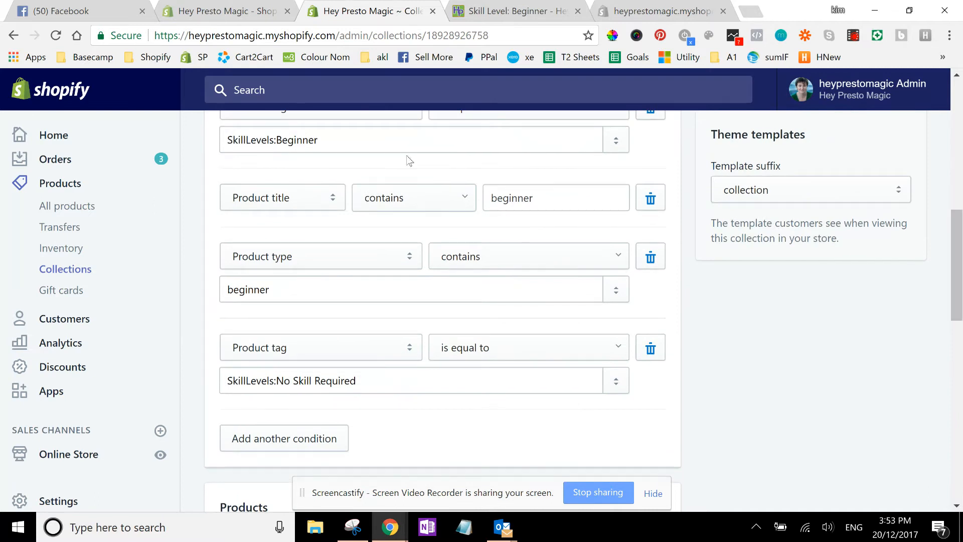
{"action": "left_click_drag", "start_coordinate": [959, 287], "coordinate": [959, 294]}
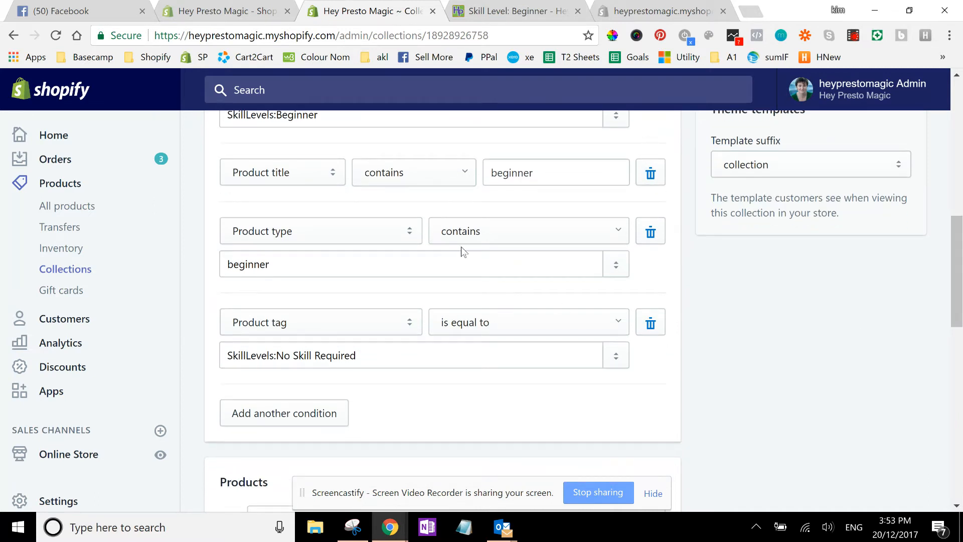
Copy the tag SkillLevels:No Skill Required from the collection's last product tag condition
{"action": "left_click_drag", "start_coordinate": [958, 309], "coordinate": [911, 301]}
{"action": "left_click_drag", "start_coordinate": [360, 351], "coordinate": [173, 355]}
{"action": "key", "text": "ctrl+c"}
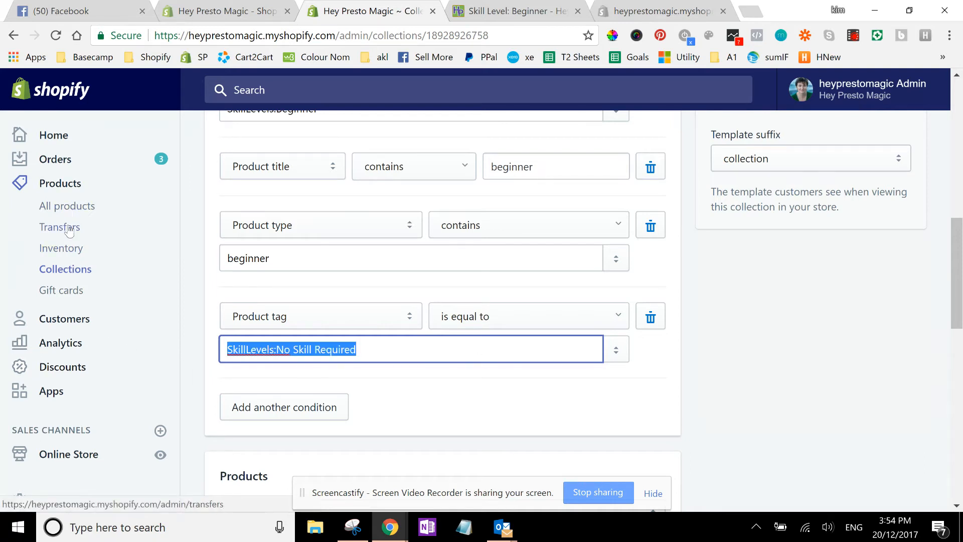
Open the full product list in a separate browser tab and search it for the exact phrase "David Acer"
{"action": "left_click", "coordinate": [71, 207], "text": "ctrl"}
{"action": "left_click", "coordinate": [572, 12]}
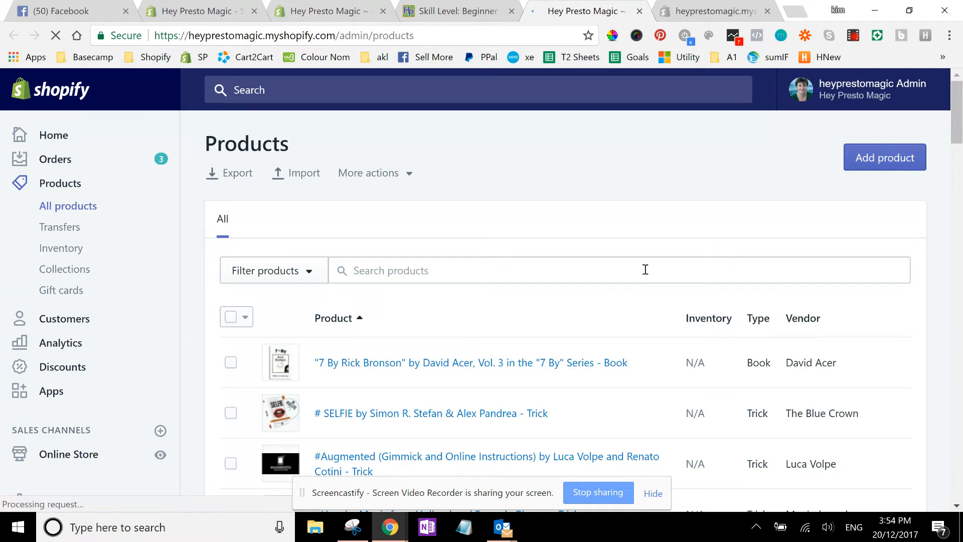
{"action": "left_click", "coordinate": [632, 276]}
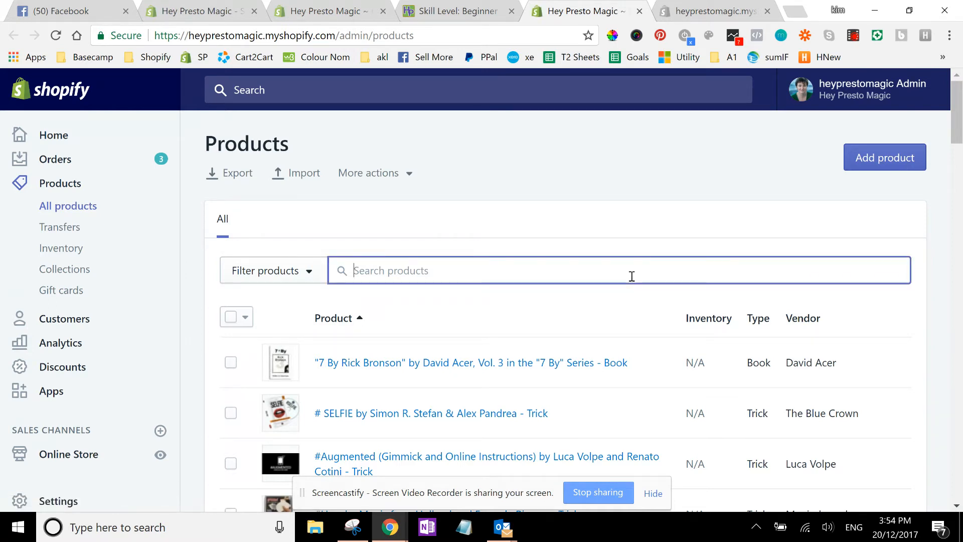
{"action": "type", "text": "\""}
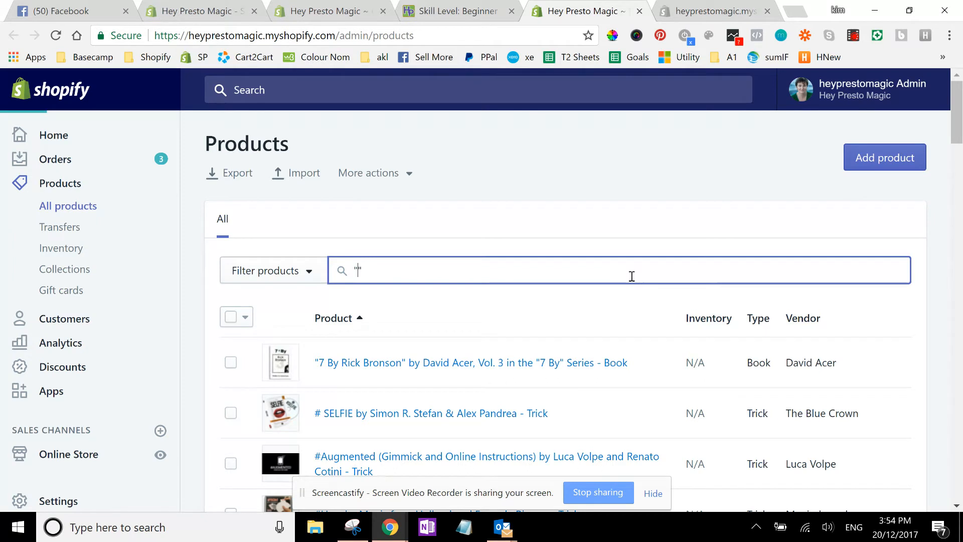
{"action": "type", "text": "David Acer"}
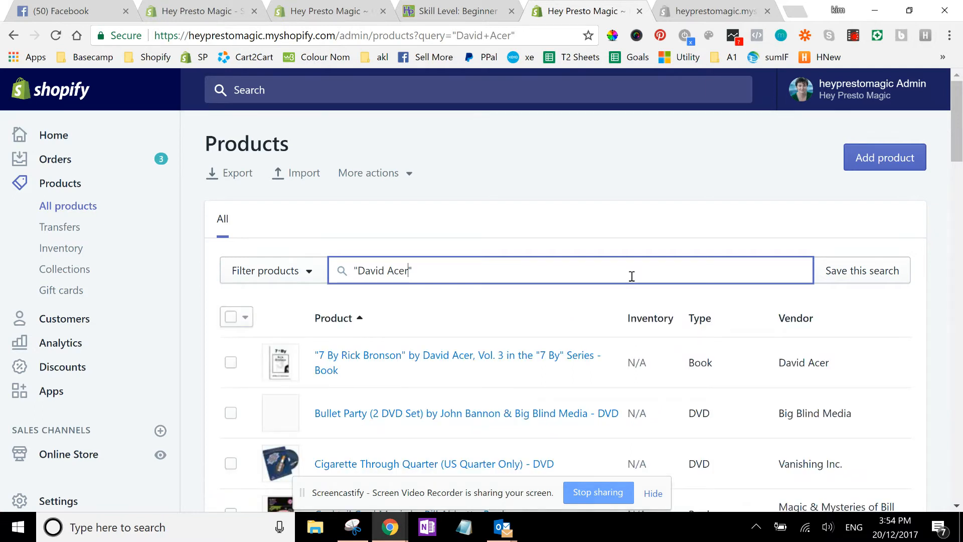
Select only the products 7 By Rick Bronson, Cigarette Through Quarter, Genii Magazine "FISM Italy 2015", Greater Magic Volume 50 and Hyper Transpo
{"action": "left_click", "coordinate": [230, 317]}
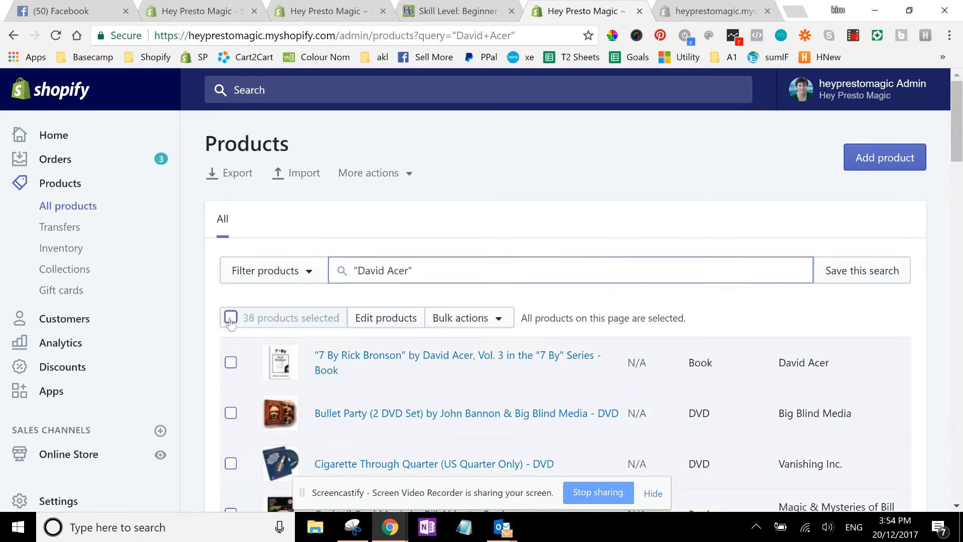
{"action": "left_click", "coordinate": [231, 317]}
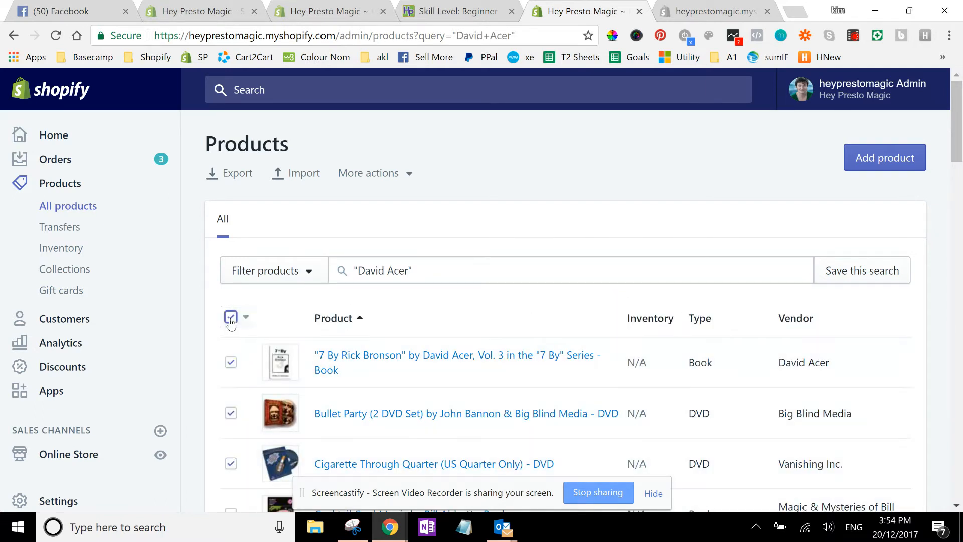
{"action": "left_click", "coordinate": [231, 362]}
{"action": "left_click", "coordinate": [230, 464]}
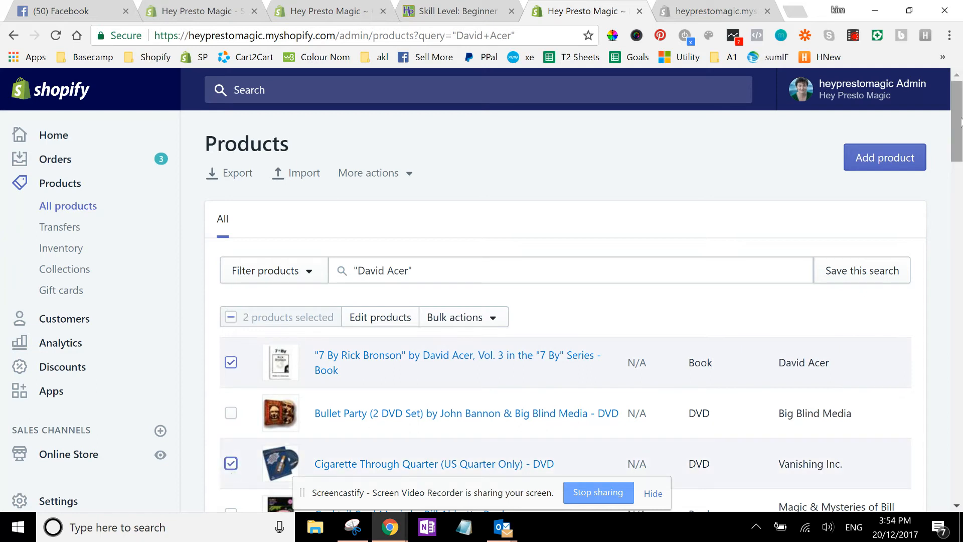
{"action": "scroll", "coordinate": [179, 390], "scroll_direction": "down", "scroll_amount": 9}
{"action": "left_click", "coordinate": [230, 276]}
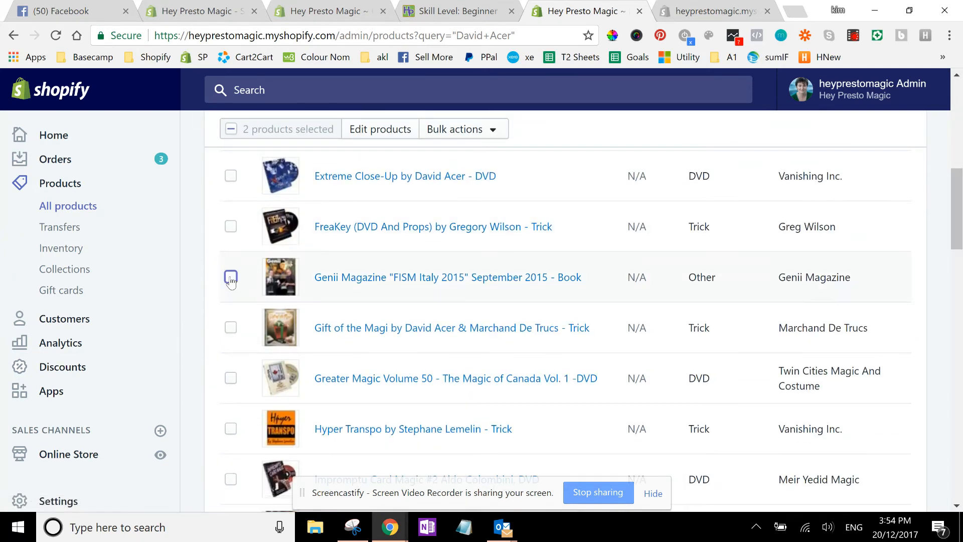
{"action": "left_click", "coordinate": [230, 377]}
{"action": "left_click", "coordinate": [230, 429]}
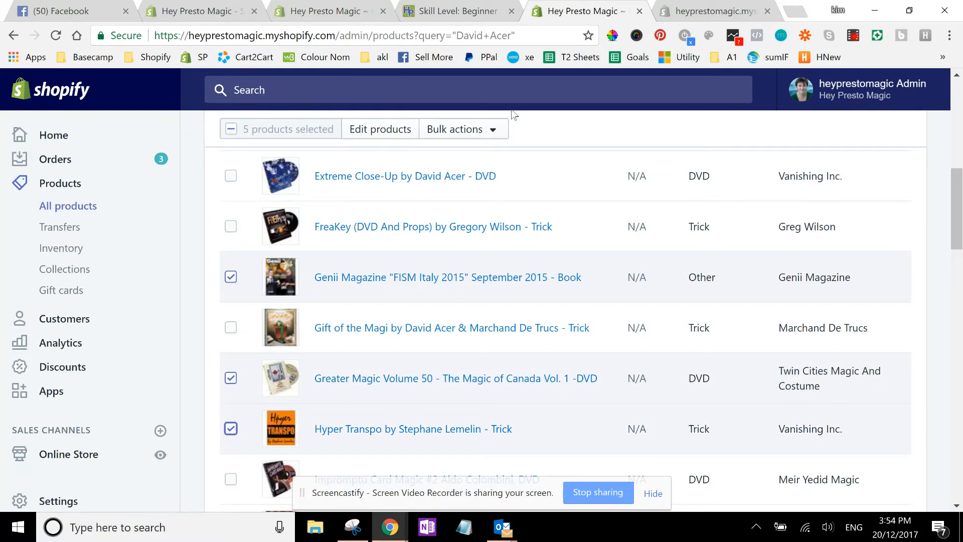
Start adding tags to the selected products in bulk and enter the tag SkillLevels:No Skill Required
{"action": "left_click", "coordinate": [494, 132]}
{"action": "left_click", "coordinate": [426, 248]}
{"action": "left_click", "coordinate": [398, 227]}
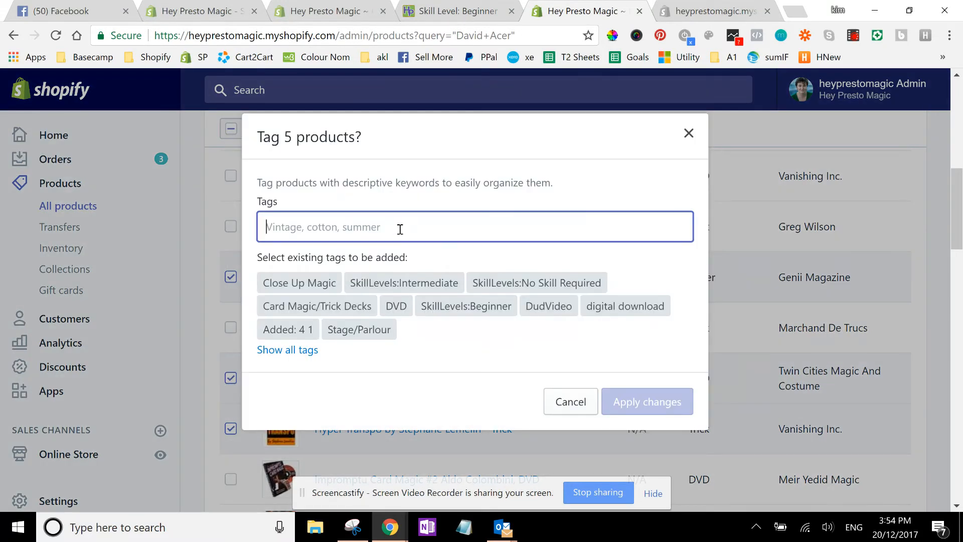
{"action": "key", "text": "ctrl+v"}
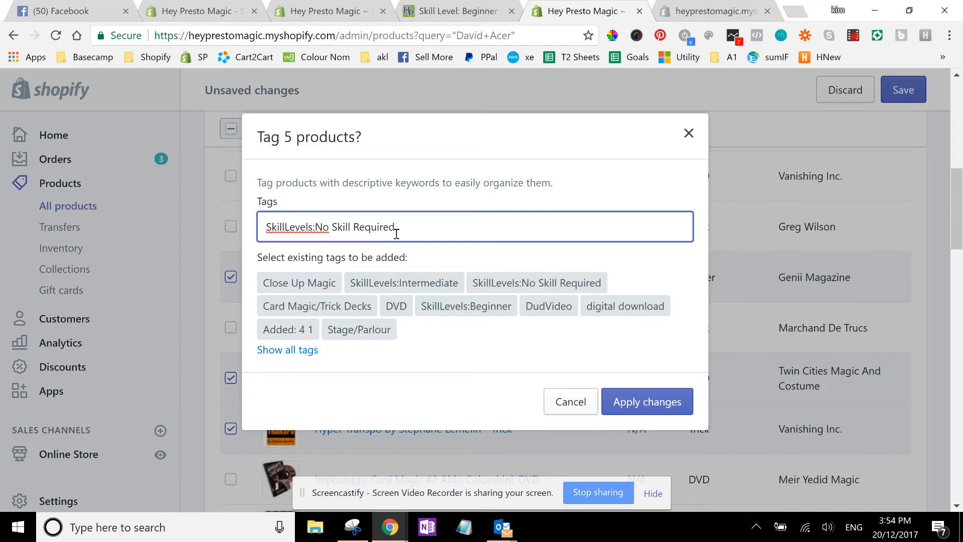
Clear the entered tag and cancel the bulk tagging of the selected products
{"action": "key", "text": "ctrl+shift+Left"}
{"action": "key", "text": "ctrl+shift+Left"}
{"action": "key", "text": "ctrl+shift+Left"}
{"action": "key", "text": "ctrl+shift+Left"}
{"action": "key", "text": "ctrl+shift+Left"}
{"action": "key", "text": "BackSpace"}
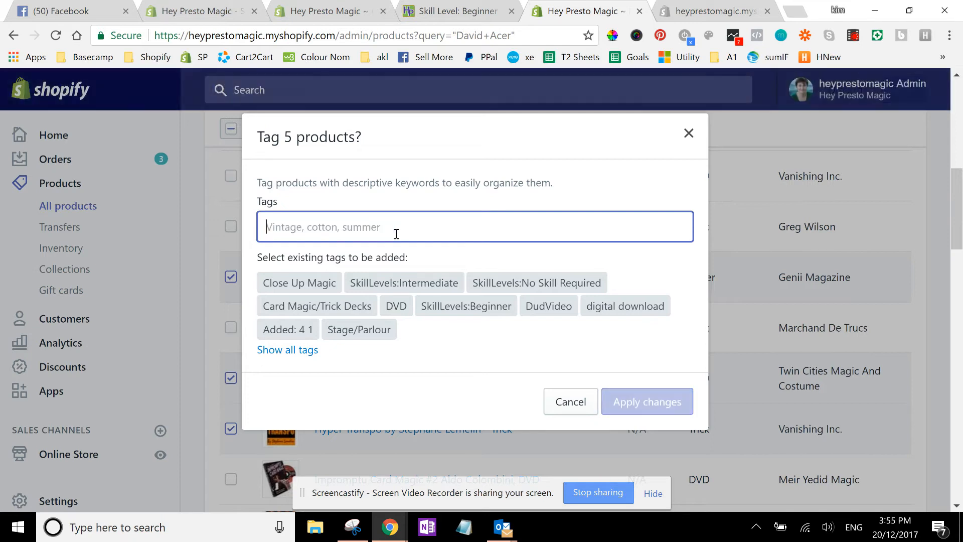
{"action": "left_click", "coordinate": [562, 409]}
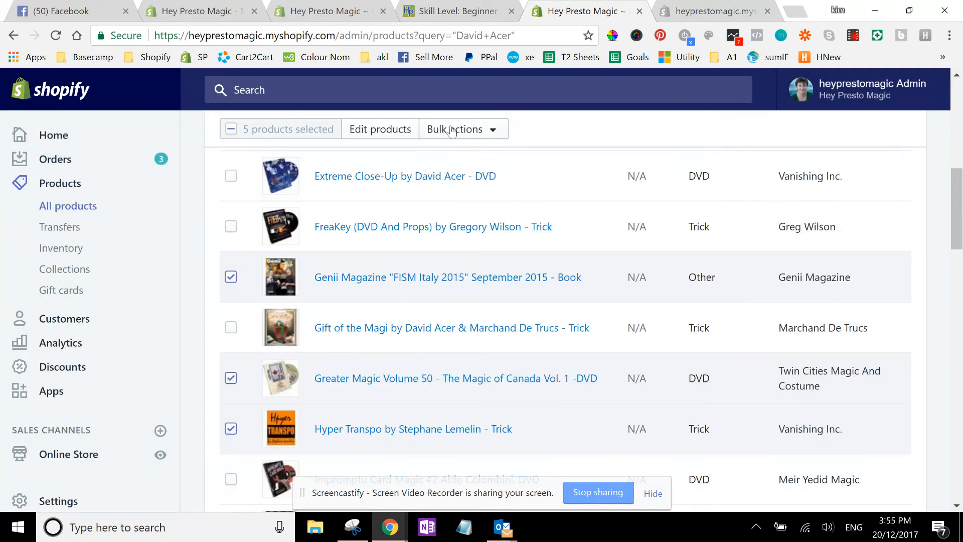
Filter the product list to the product vendor Adam Wilber and clear the "David Acer" search phrase
{"action": "scroll", "coordinate": [962, 148], "scroll_direction": "up", "scroll_amount": 10}
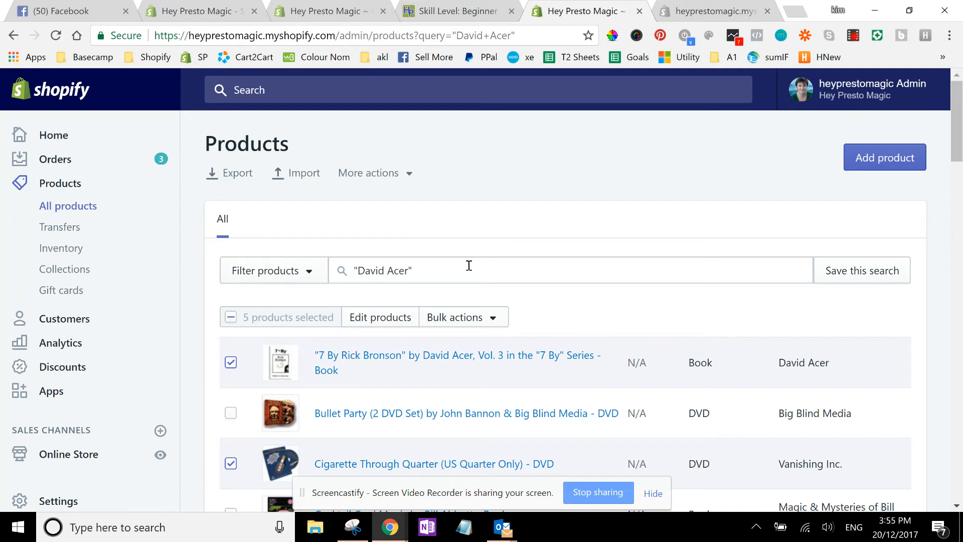
{"action": "left_click_drag", "start_coordinate": [469, 267], "coordinate": [295, 272]}
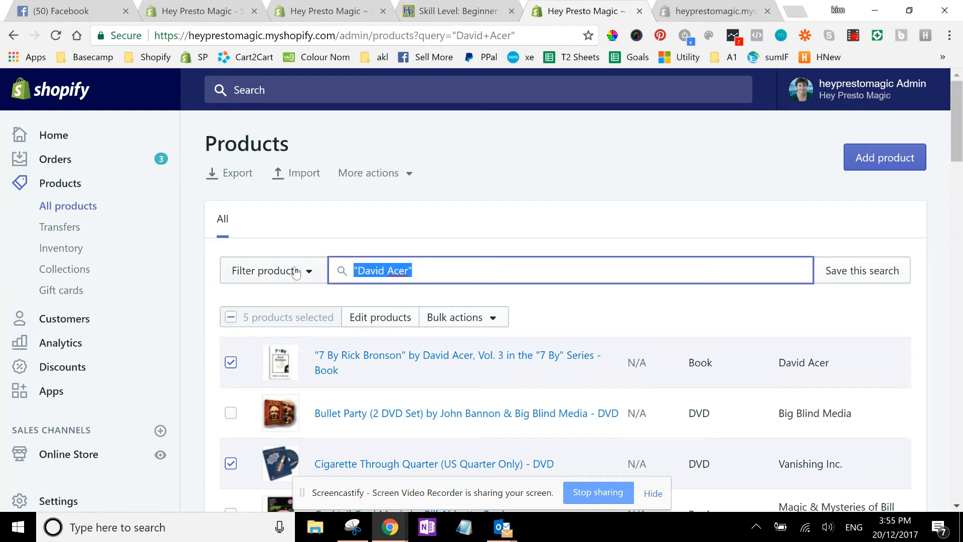
{"action": "left_click", "coordinate": [296, 272]}
{"action": "left_click", "coordinate": [286, 346]}
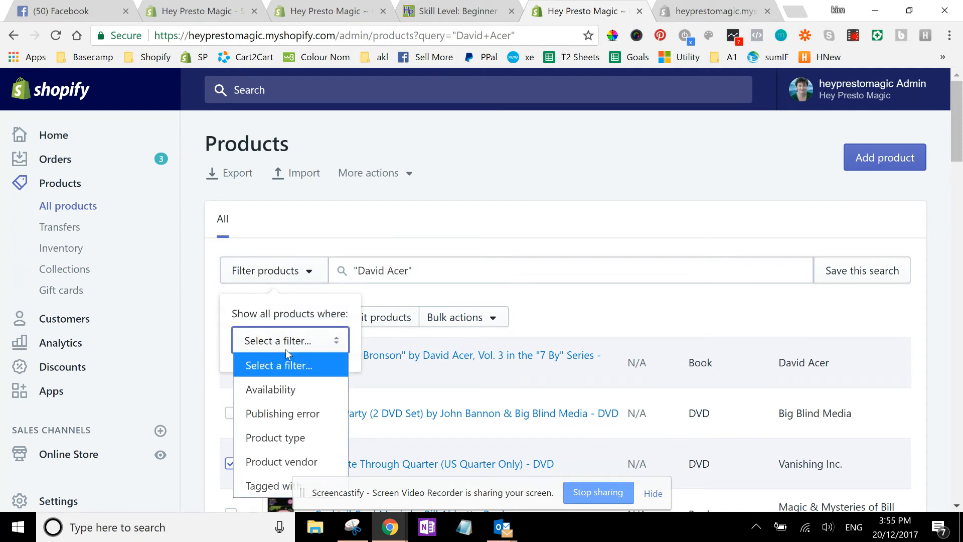
{"action": "left_click", "coordinate": [264, 461]}
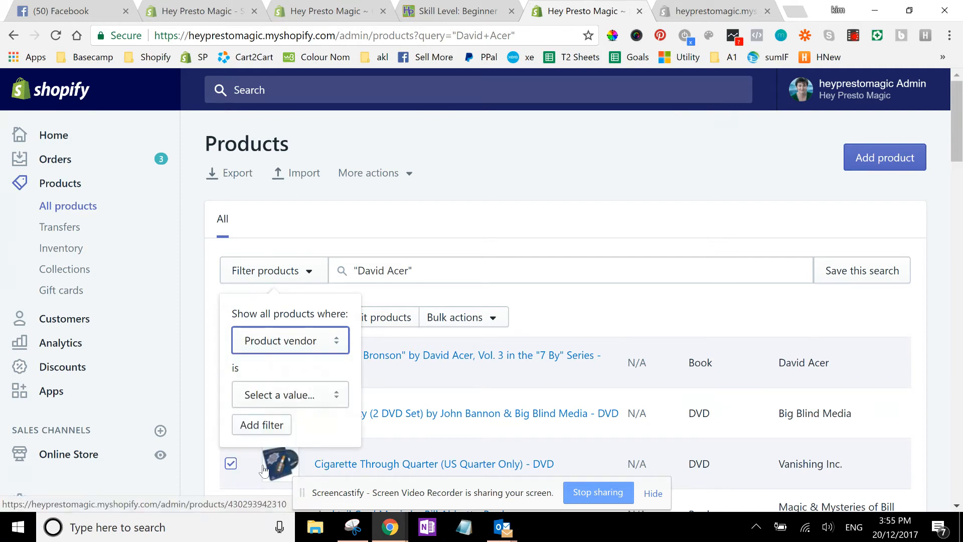
{"action": "left_click", "coordinate": [284, 395]}
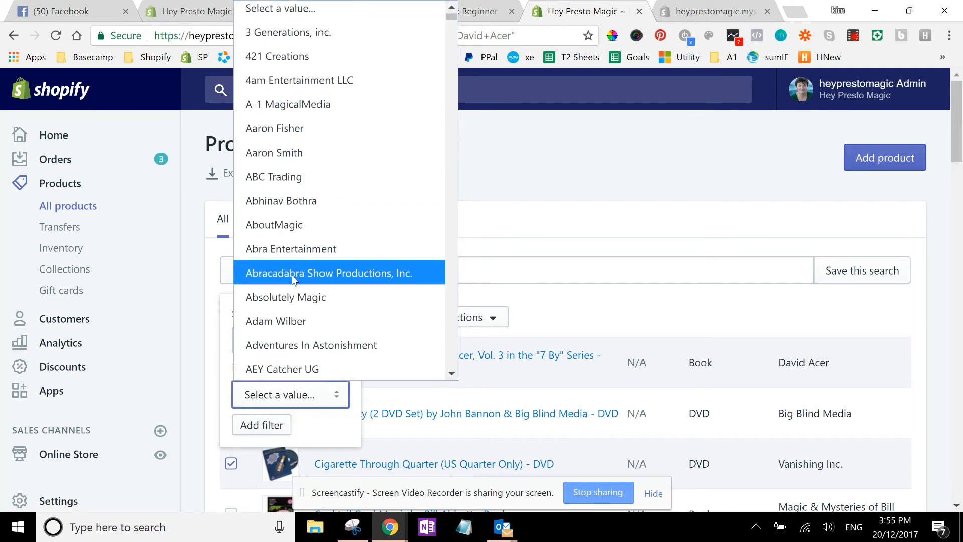
{"action": "left_click", "coordinate": [284, 320]}
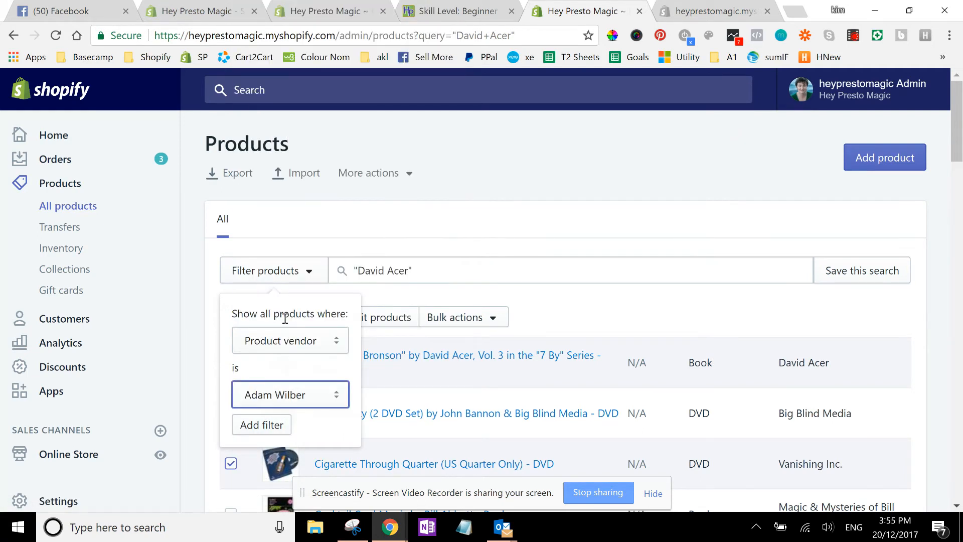
{"action": "left_click", "coordinate": [266, 427]}
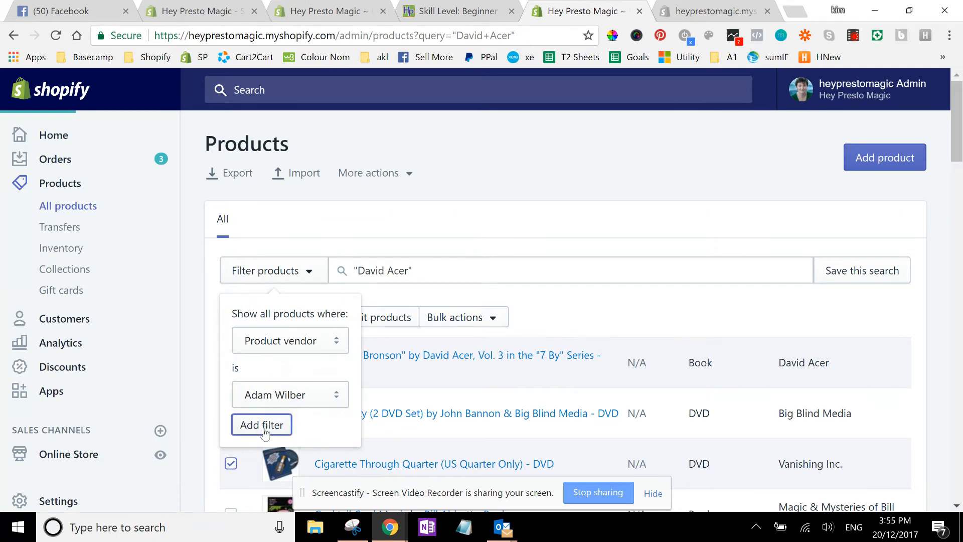
{"action": "left_click_drag", "start_coordinate": [423, 271], "coordinate": [307, 271]}
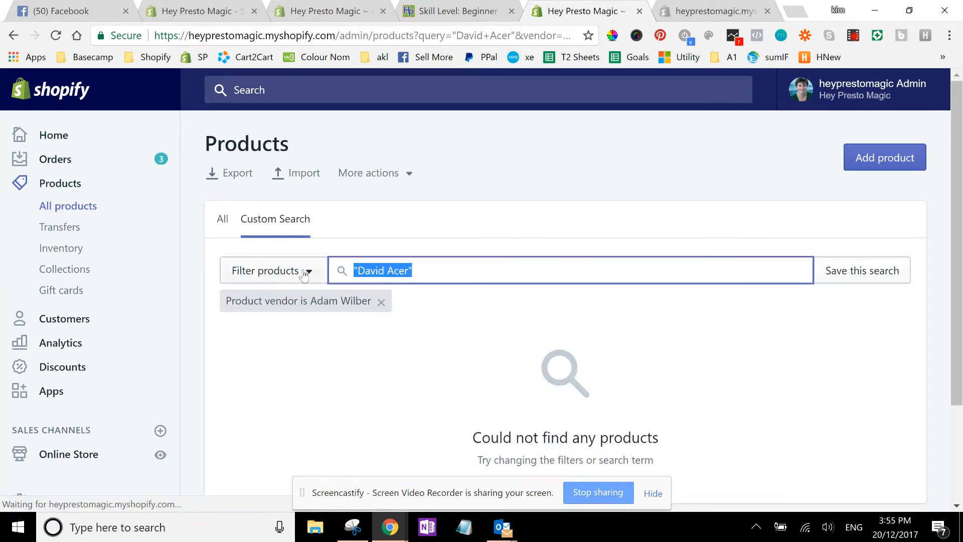
{"action": "key", "text": "BackSpace"}
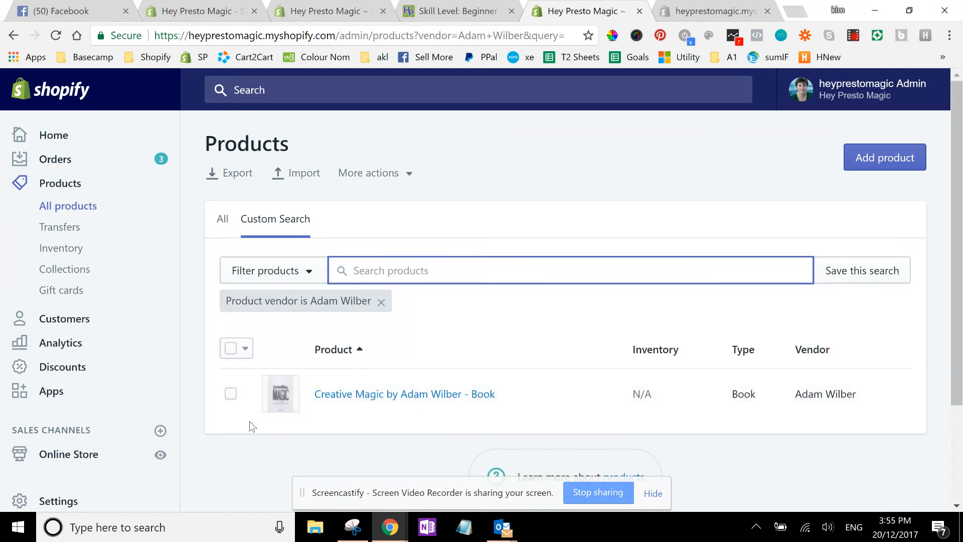
Select the Creative Magic book and look at the bulk actions available for it without applying any
{"action": "left_click", "coordinate": [232, 395]}
{"action": "left_click", "coordinate": [450, 349]}
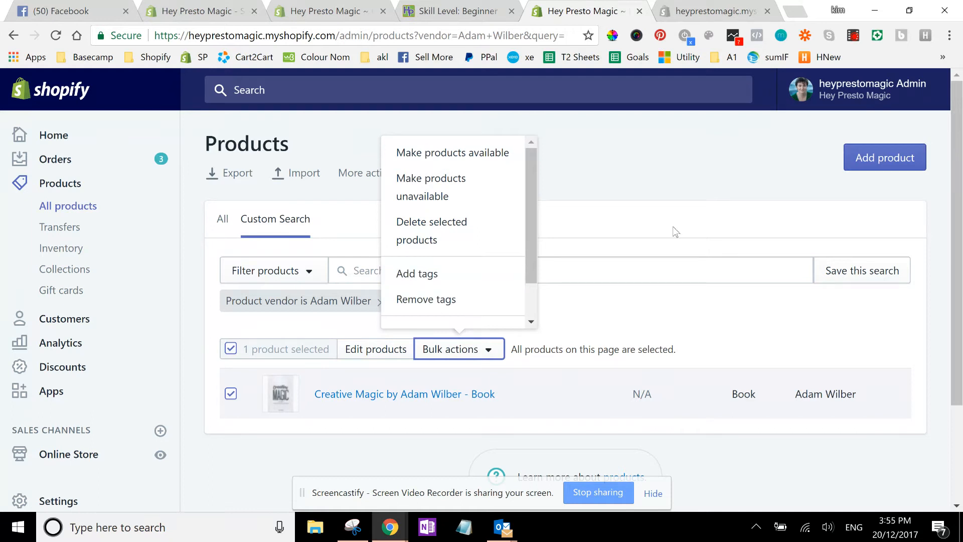
{"action": "left_click", "coordinate": [671, 209]}
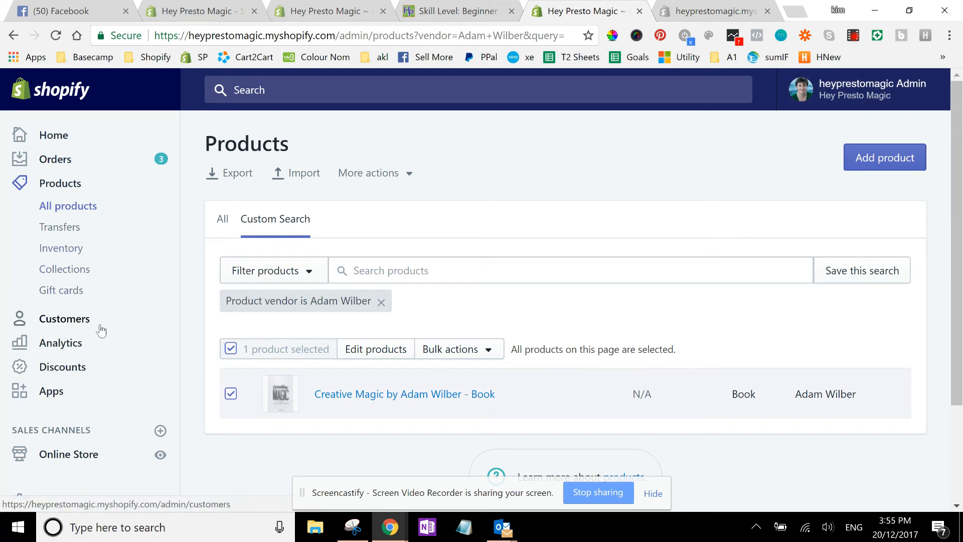
Go to the store's collections and open the Magic Set collection
{"action": "left_click", "coordinate": [66, 274]}
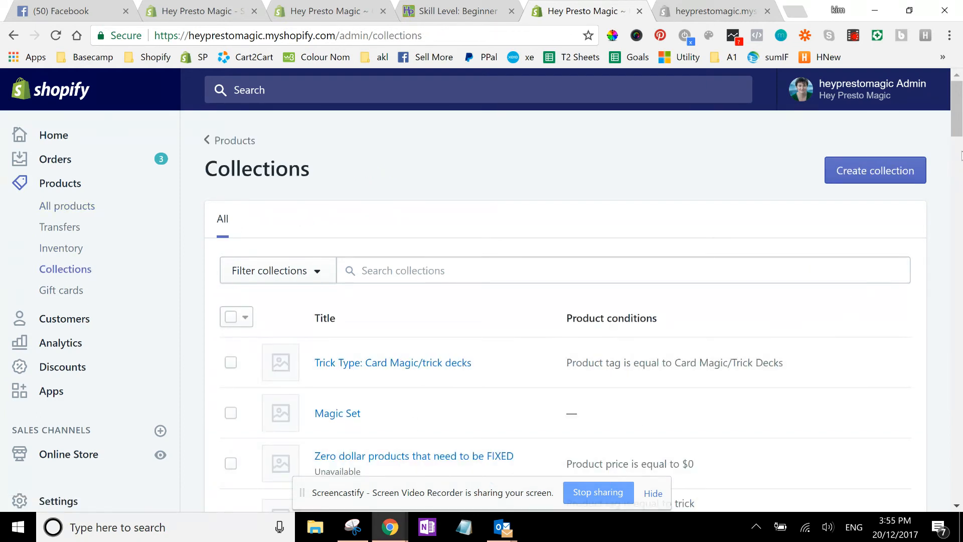
{"action": "left_click_drag", "start_coordinate": [960, 131], "coordinate": [959, 159]}
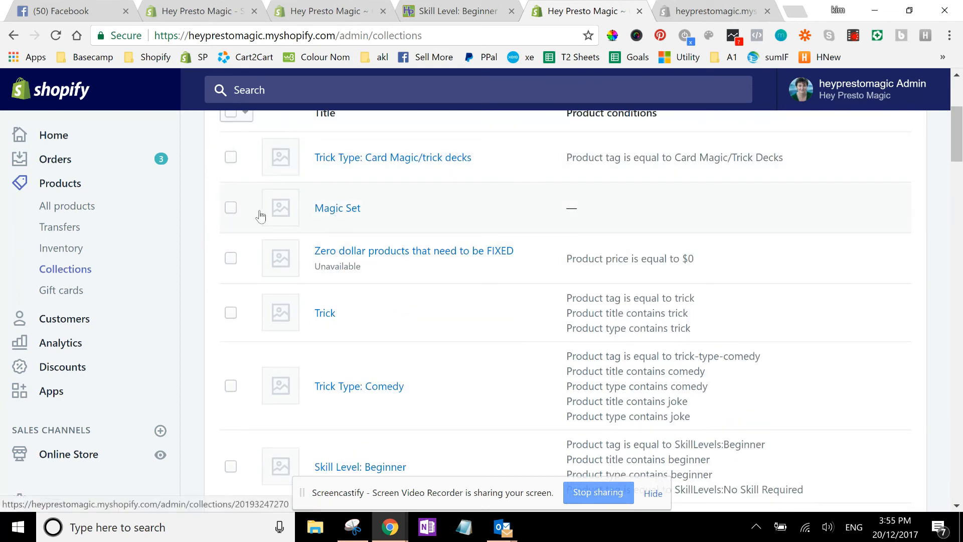
{"action": "left_click", "coordinate": [328, 213]}
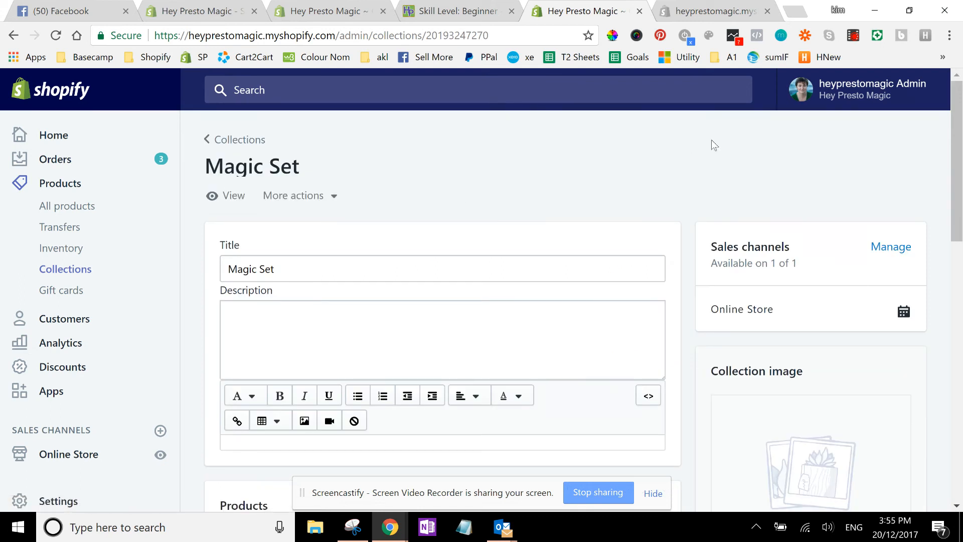
Search for "Set" among the products that can be added to the Magic Set collection and browse the matches
{"action": "scroll", "coordinate": [936, 290], "scroll_direction": "down", "scroll_amount": 6}
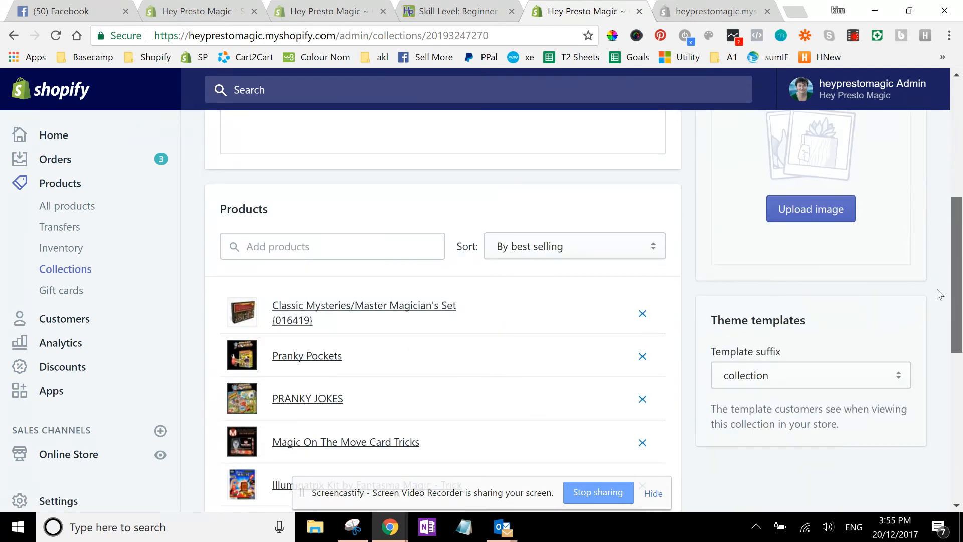
{"action": "scroll", "coordinate": [936, 290], "scroll_direction": "up", "scroll_amount": 1}
{"action": "left_click", "coordinate": [318, 195]}
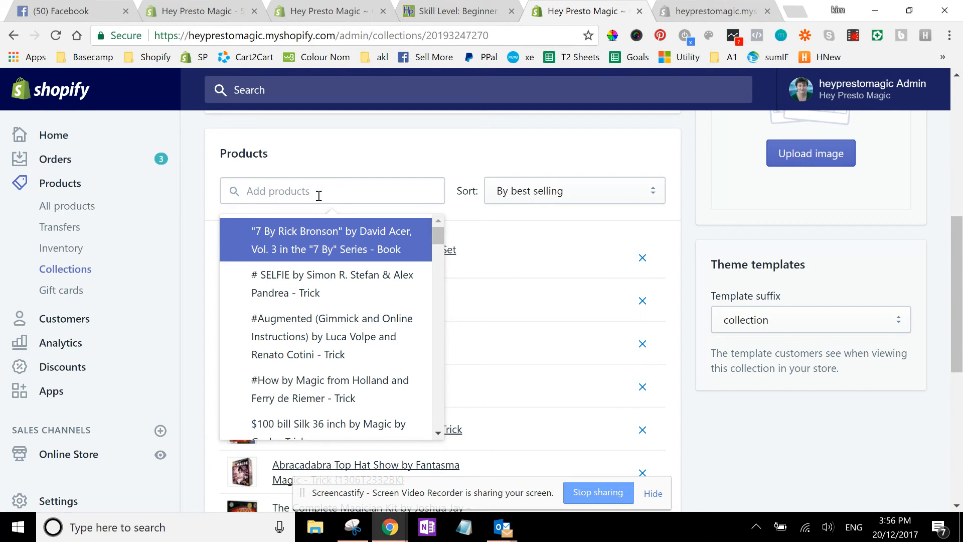
{"action": "type", "text": "Set"}
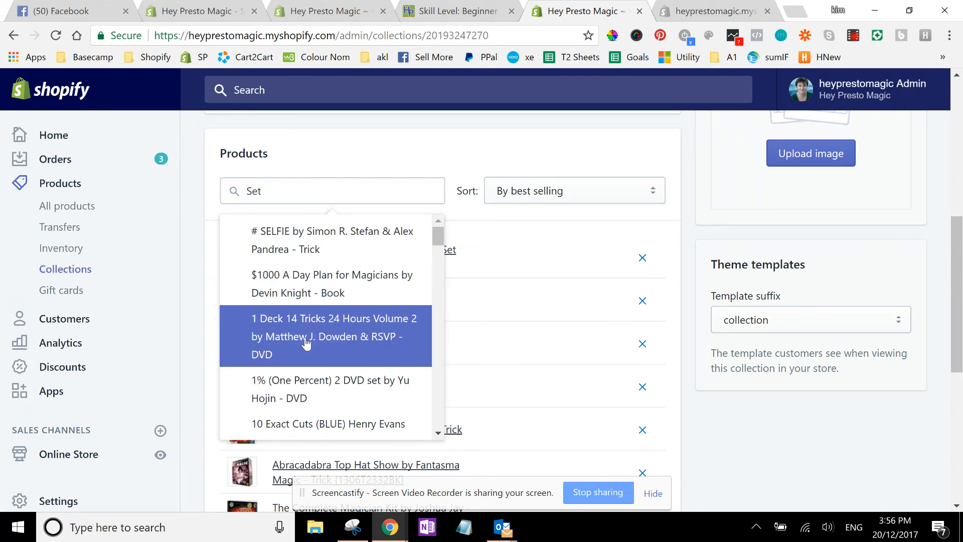
{"action": "left_click_drag", "start_coordinate": [438, 246], "coordinate": [439, 269]}
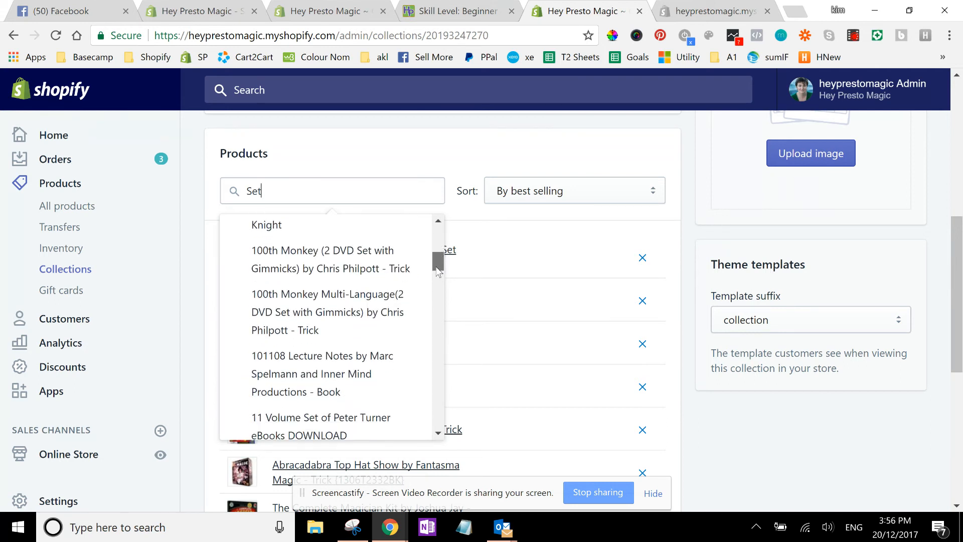
Refine the product search to the exact phrase "magic Set", browse the matches and close them without adding any
{"action": "key", "text": "Home"}
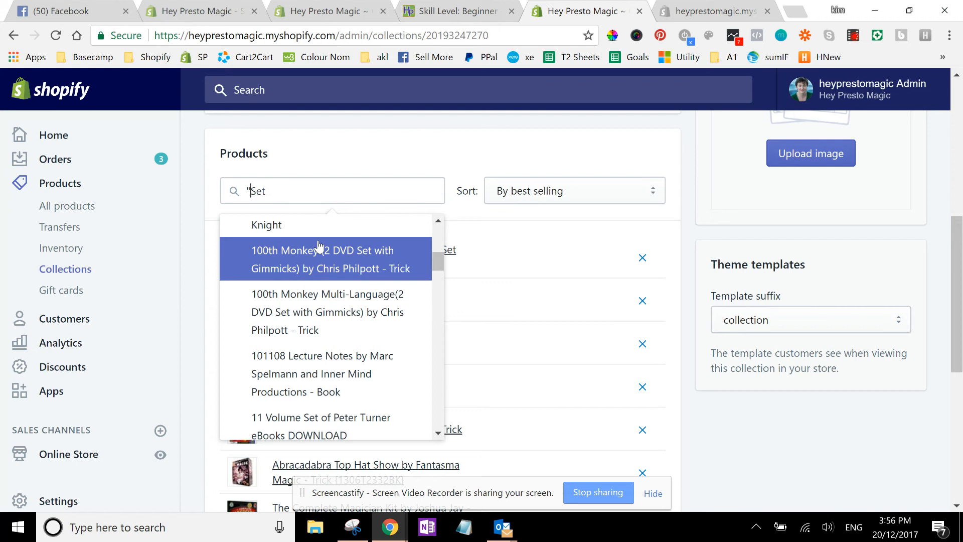
{"action": "type", "text": "\"magic"}
{"action": "key", "text": "End"}
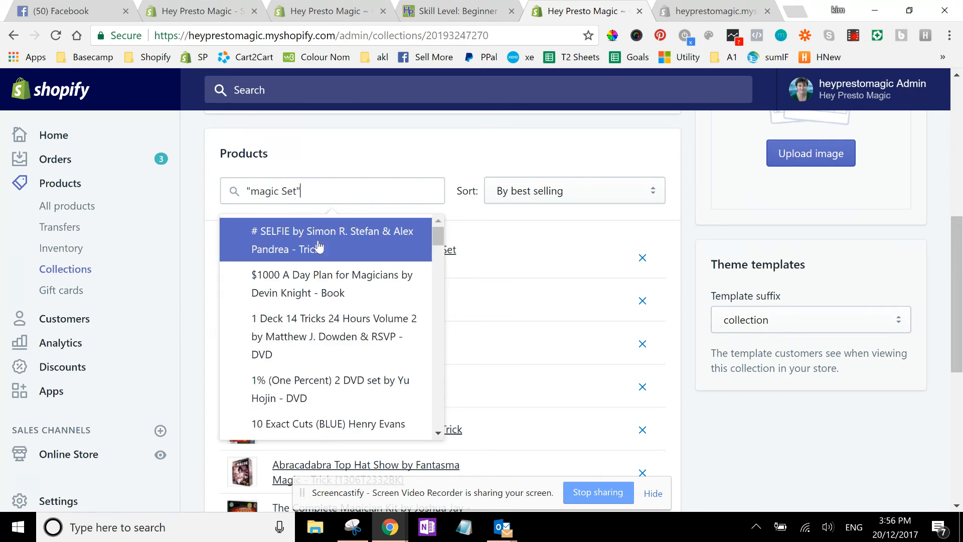
{"action": "scroll", "coordinate": [439, 242], "scroll_direction": "down", "scroll_amount": 3}
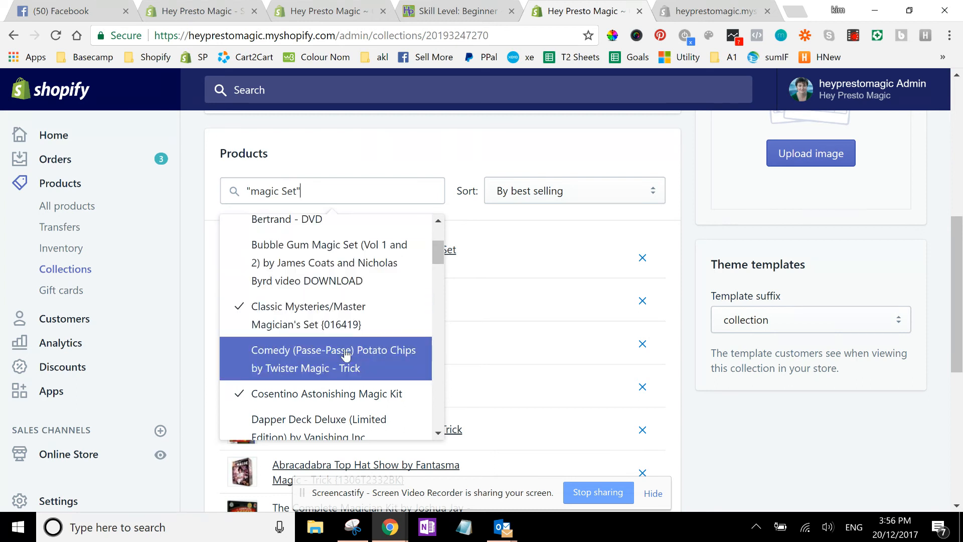
{"action": "left_click_drag", "start_coordinate": [439, 256], "coordinate": [429, 306]}
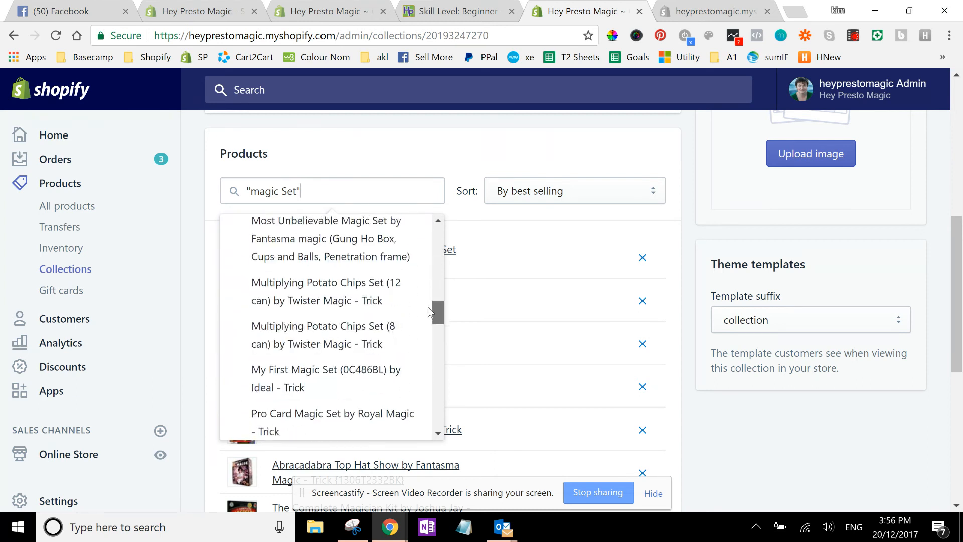
{"action": "left_click", "coordinate": [458, 152]}
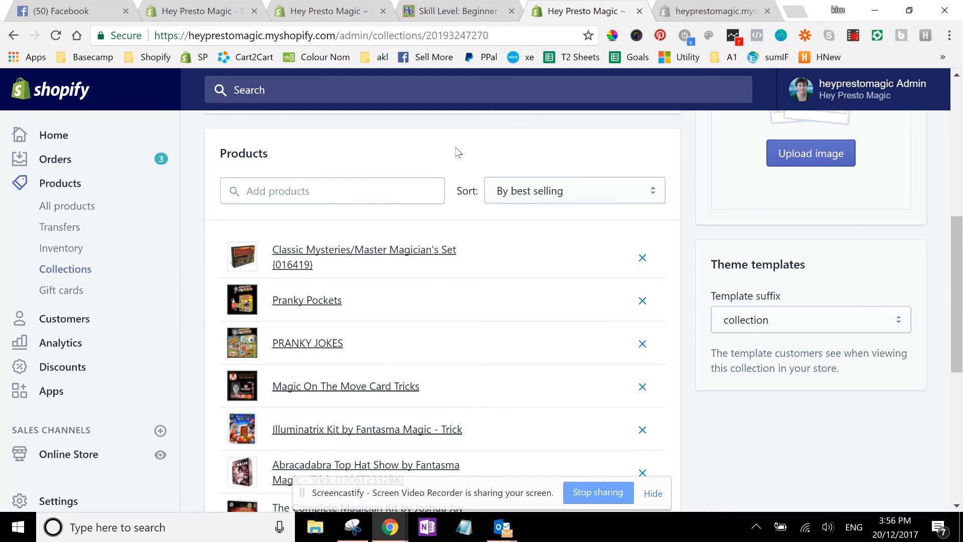
{"action": "left_click_drag", "start_coordinate": [958, 297], "coordinate": [959, 125]}
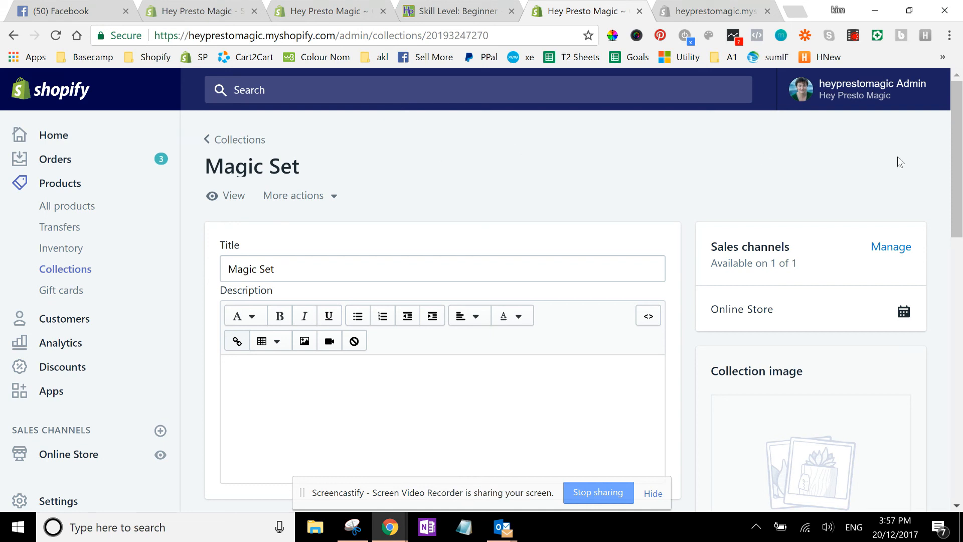
{"action": "scroll", "coordinate": [958, 188], "scroll_direction": "down", "scroll_amount": 7}
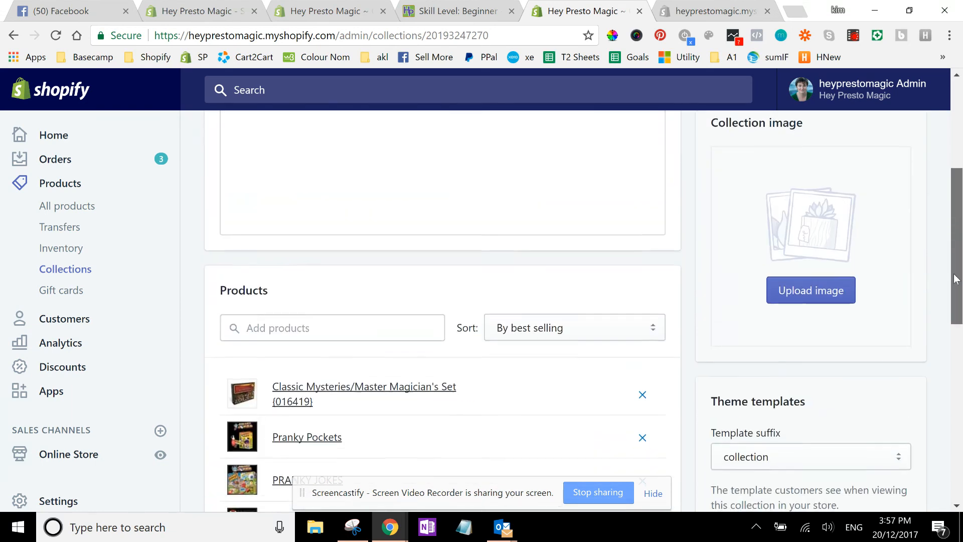